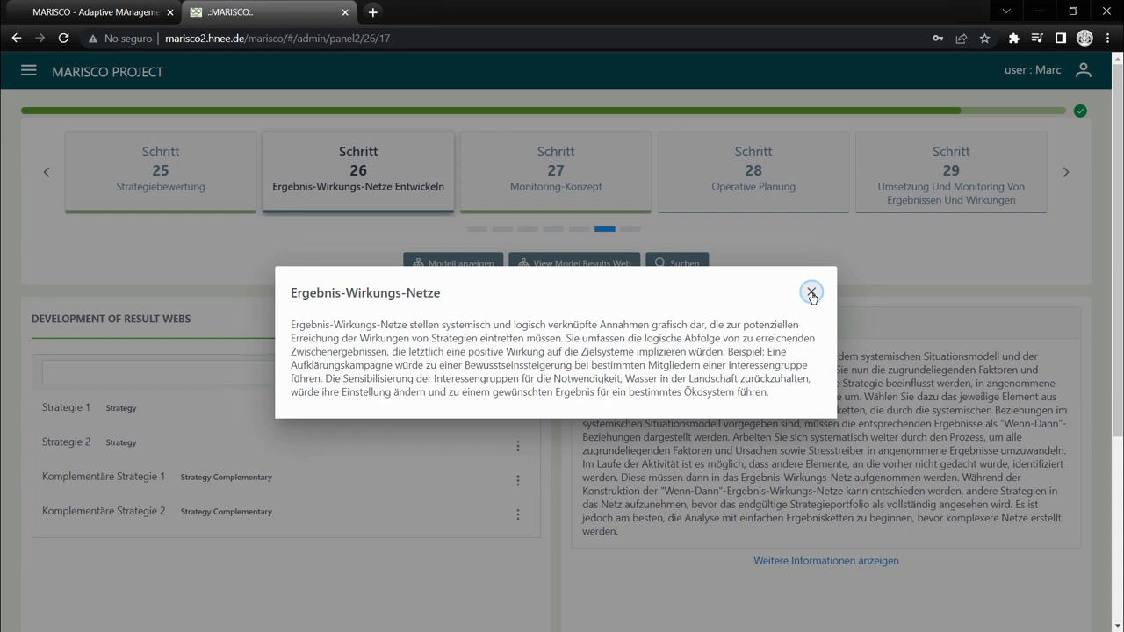
Close the Ergebnis-Wirkungs-Netze explanation and open Strategie 2 for editing in the result webs list
left_click(812, 297)
left_click(812, 296)
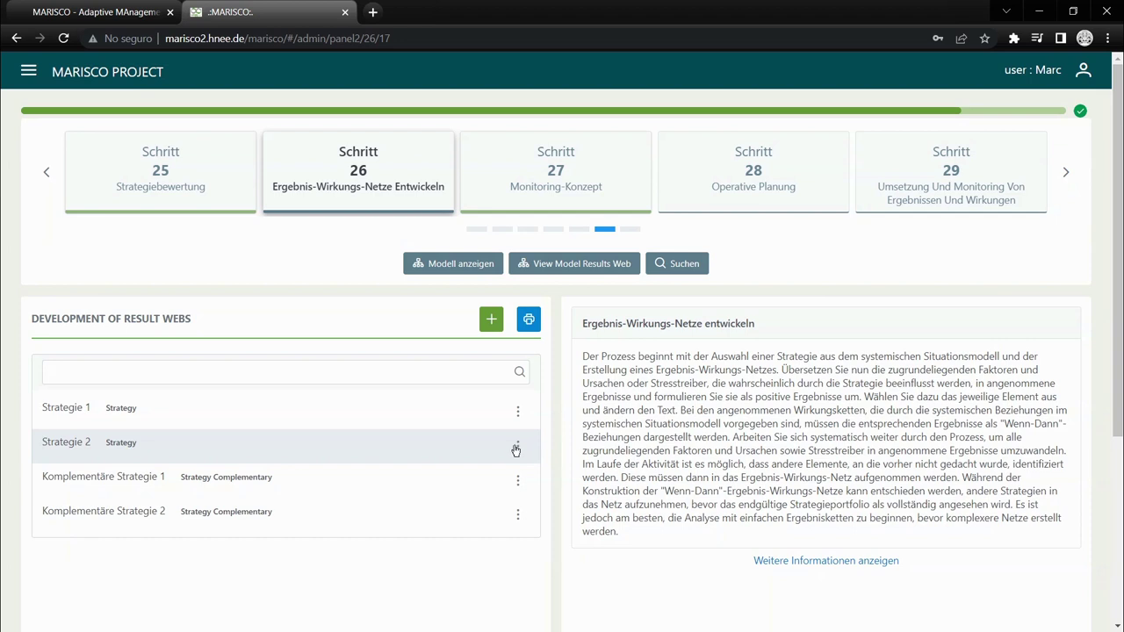
left_click(425, 446)
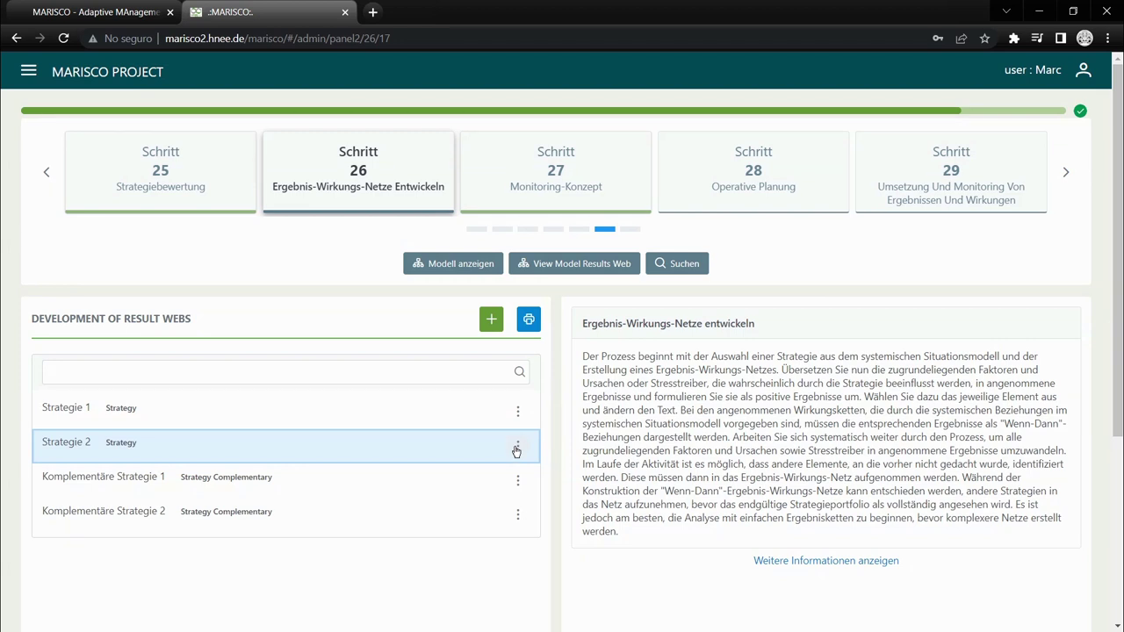
left_click(517, 448)
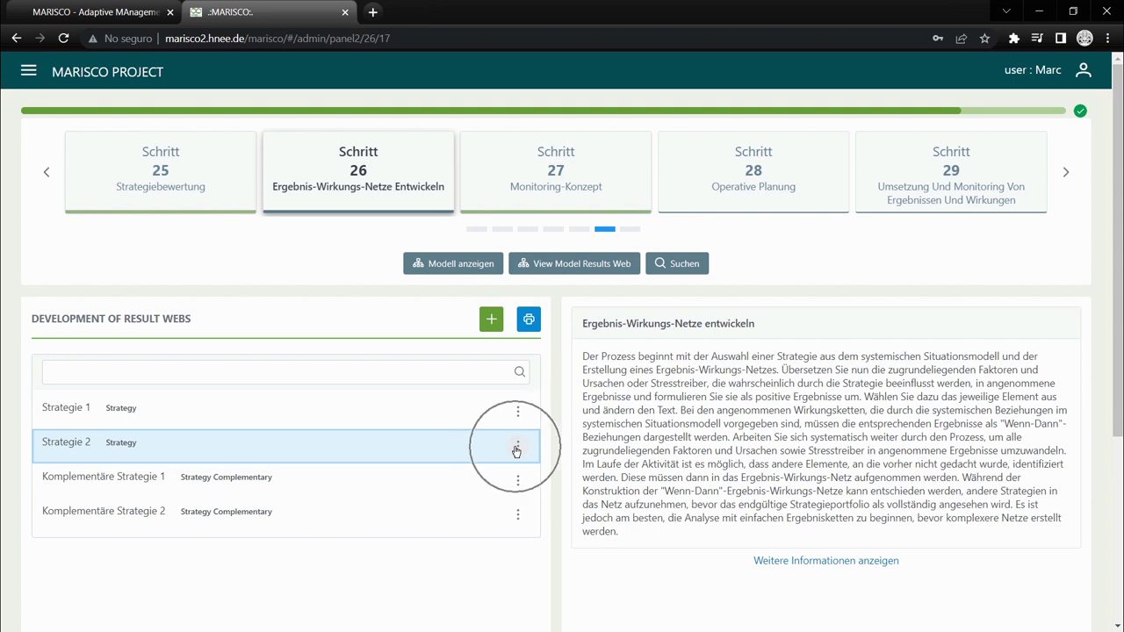
left_click(516, 448)
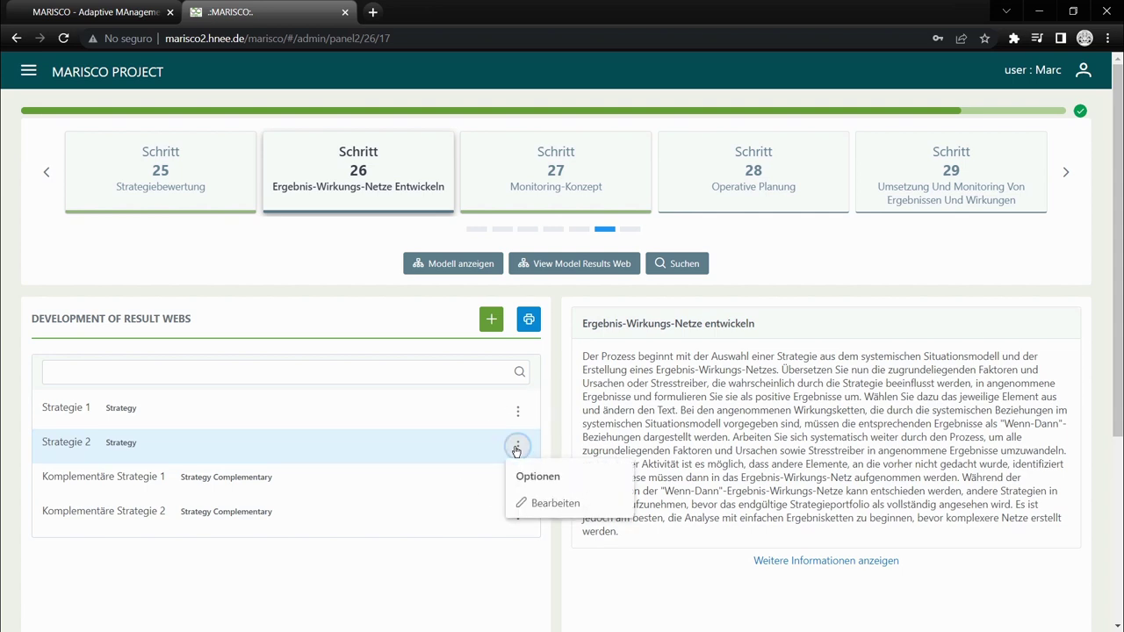
left_click(551, 503)
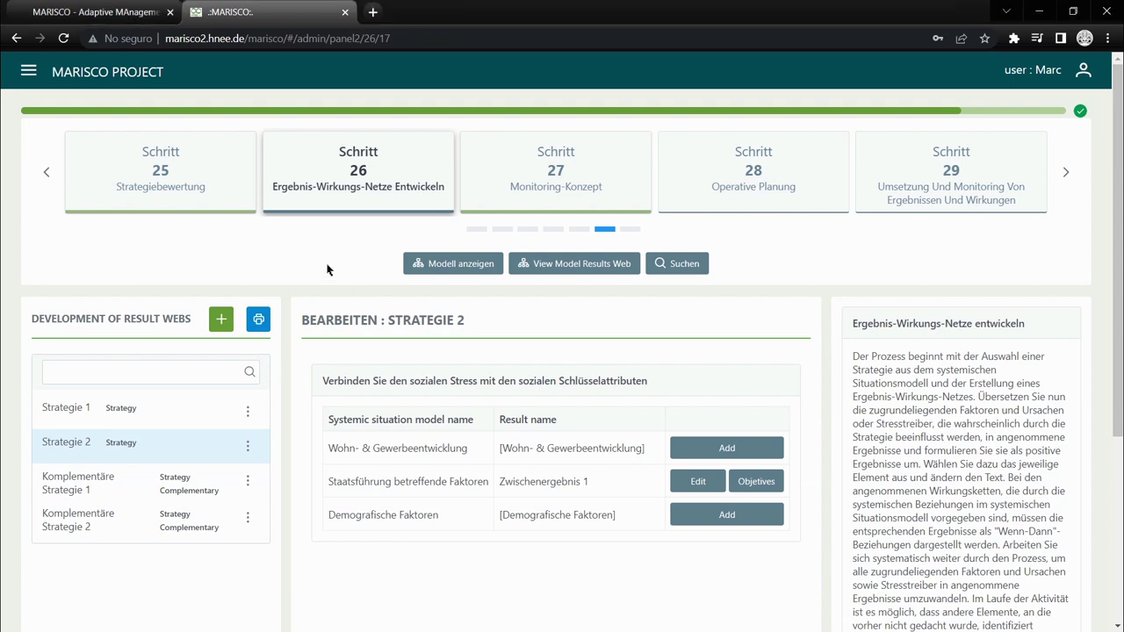
Add a result web named "Stresstreiberreduktionsergebnis 1" for the element Wohn- & Gewerbeentwicklung and save it
left_click(728, 448)
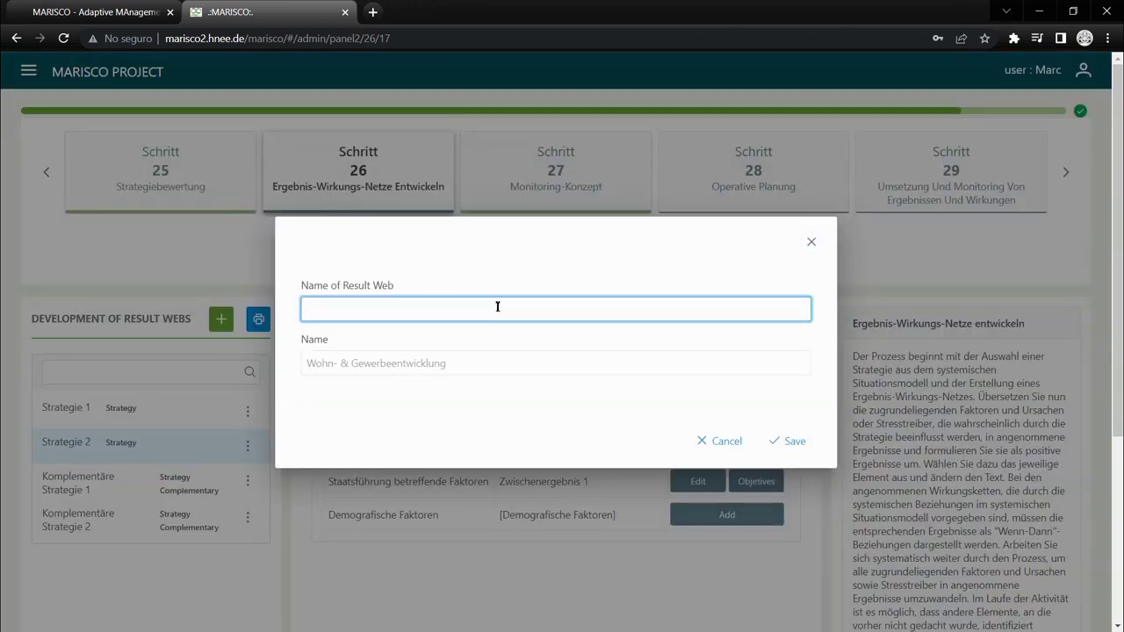
left_click(497, 307)
type("Stresstreiberreduktionsergebnis 1")
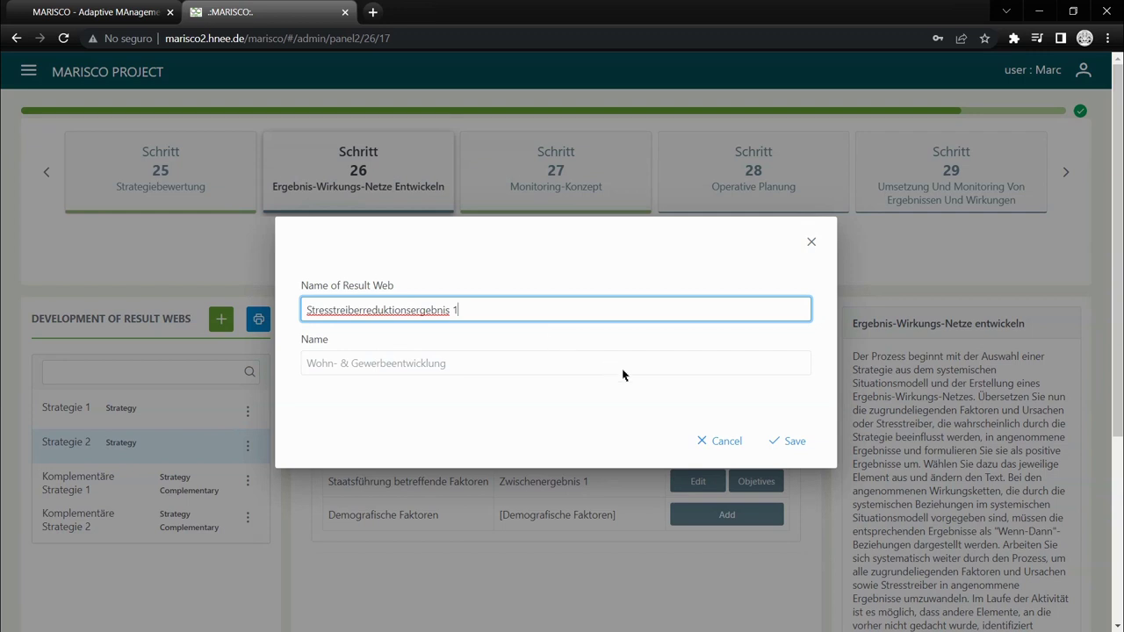
left_click(790, 441)
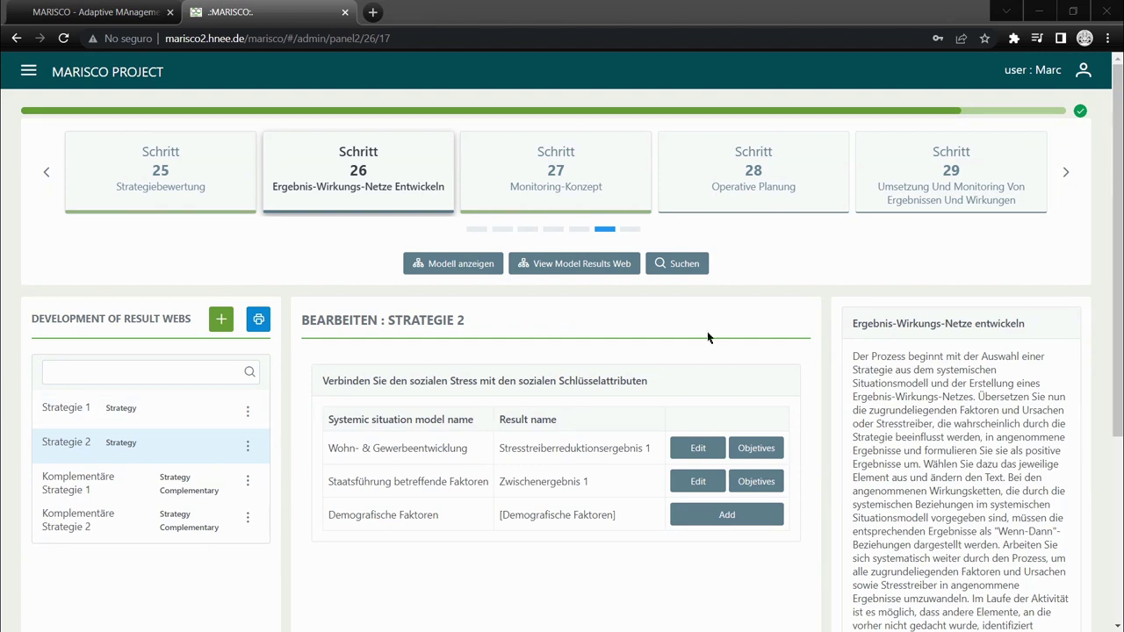
left_click(796, 271)
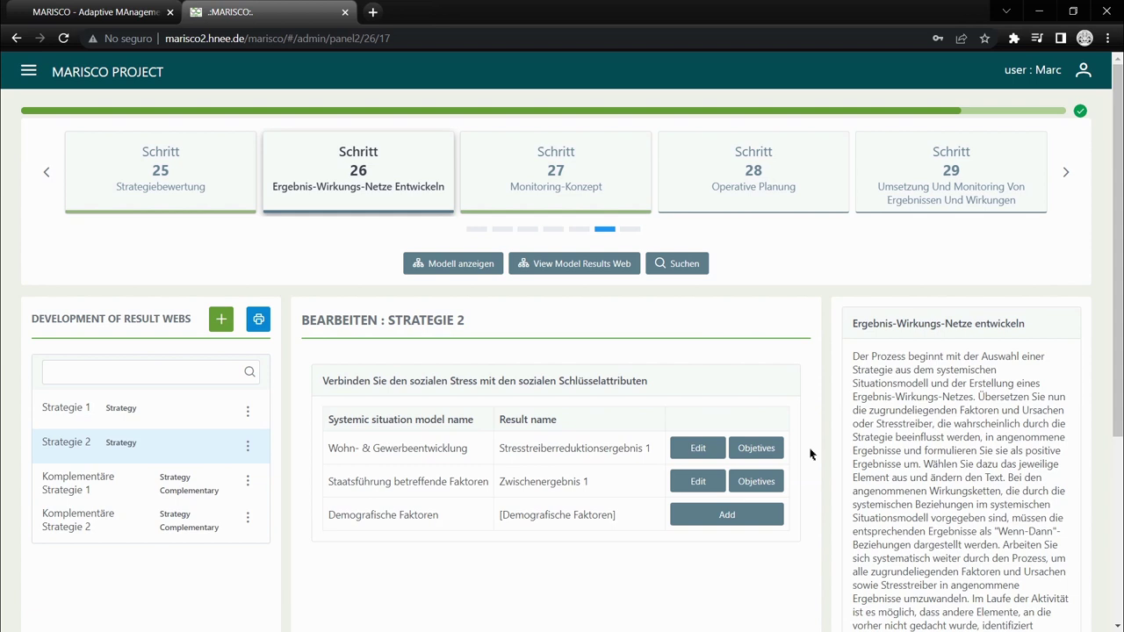
Add a result web named "Zwischenergebnis" for the element Demografische Faktoren and save it
left_click(725, 523)
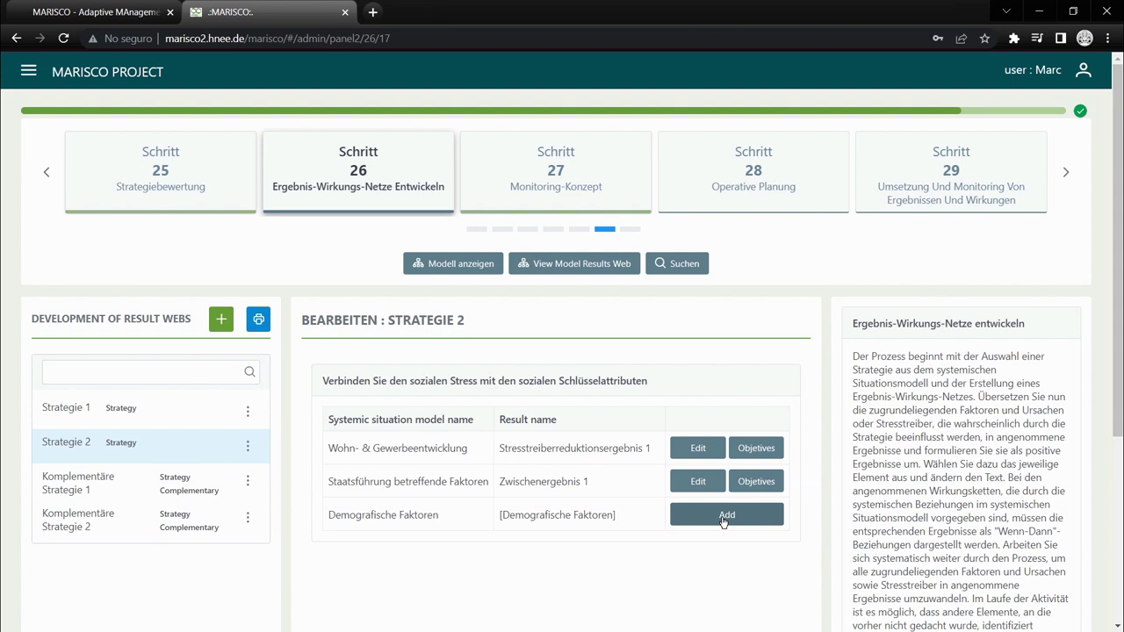
left_click(723, 521)
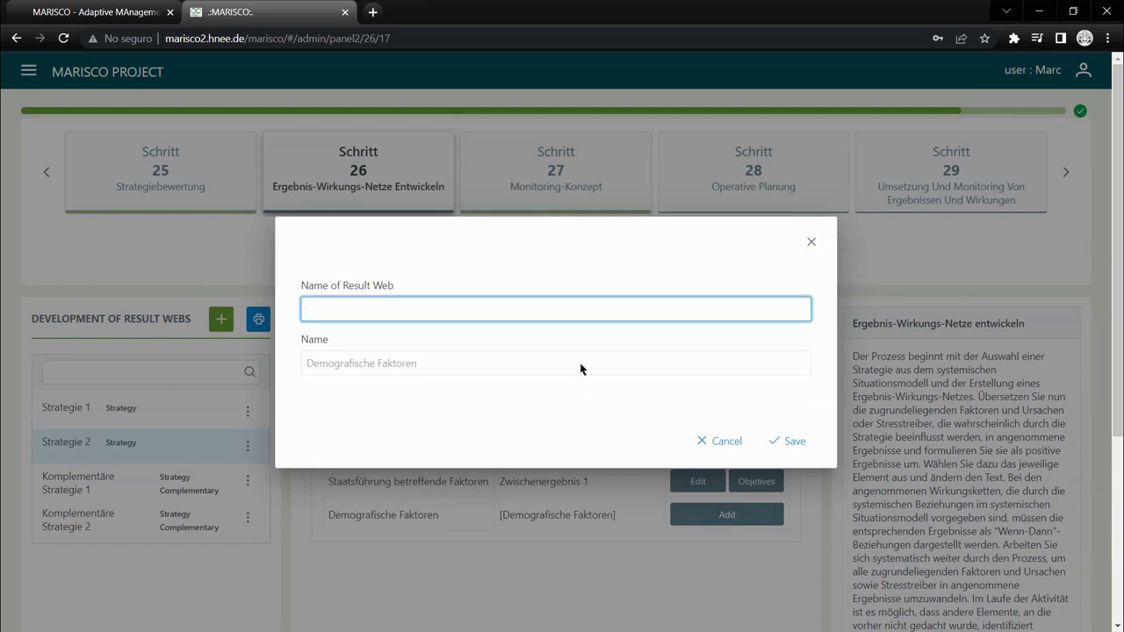
type("Zwischenergebnis")
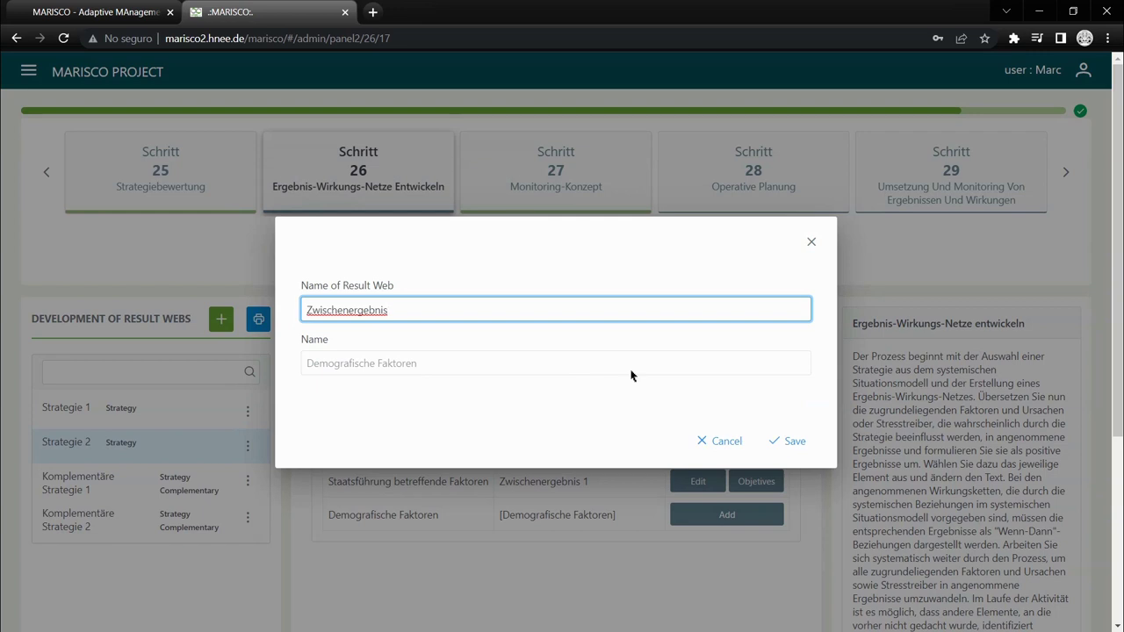
left_click(781, 446)
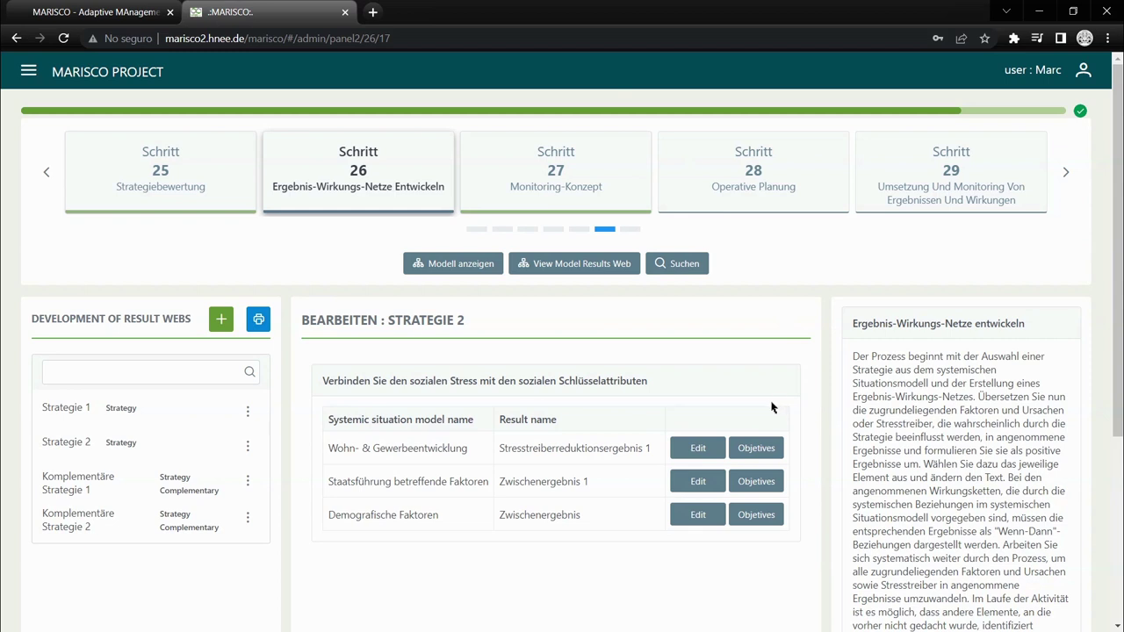
Open the objectives of the Demografische Faktoren result and read the additional information on Ziele und Zielsetzungen
left_click(765, 517)
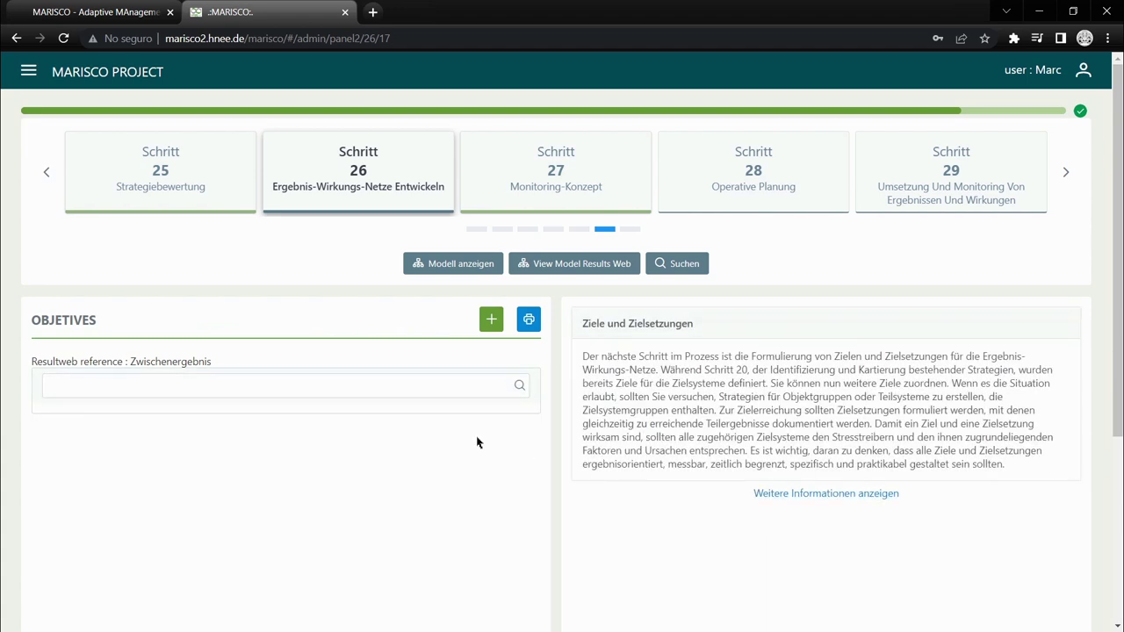
left_click(808, 494)
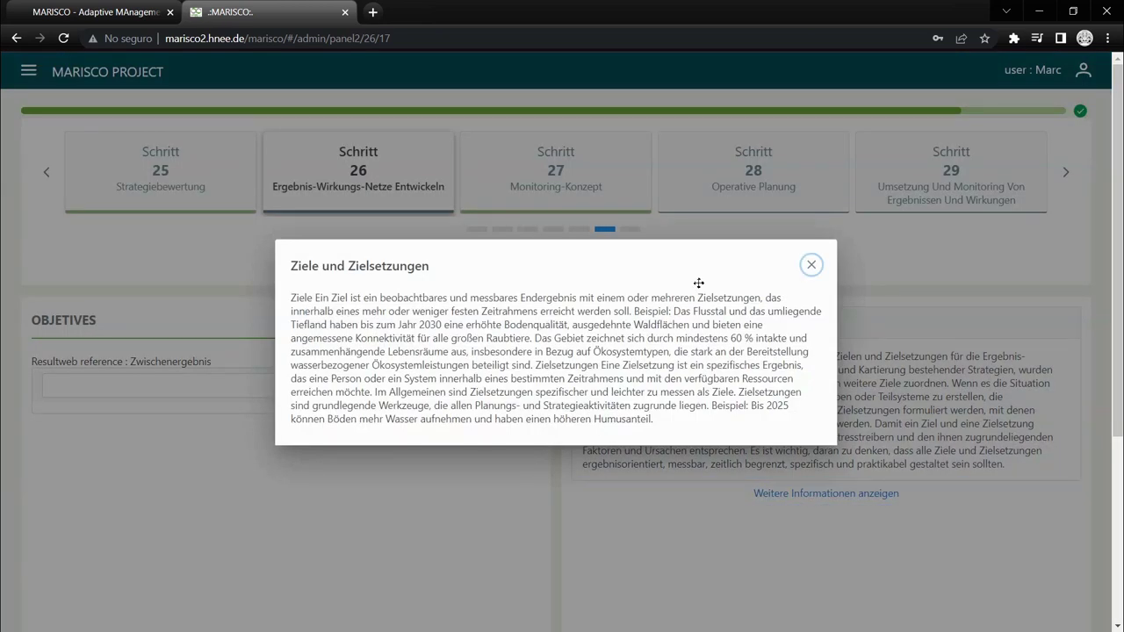
left_click(811, 266)
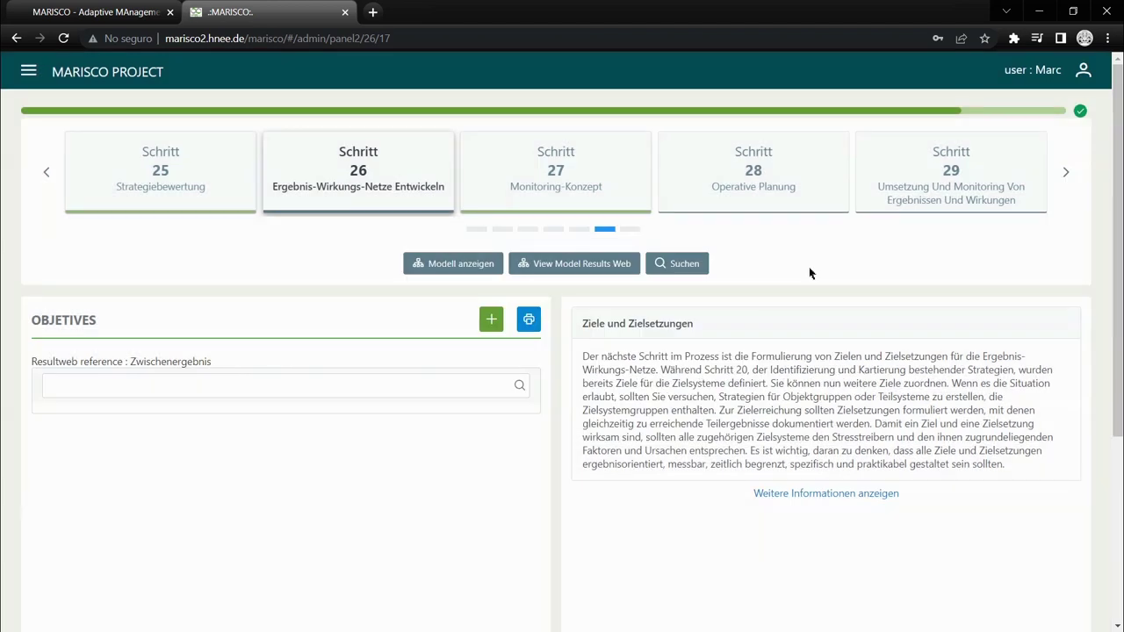
Start a new objective named "Zielsetzung 1" and select UFC with Demografische Faktoren as the element to connect
left_click(492, 321)
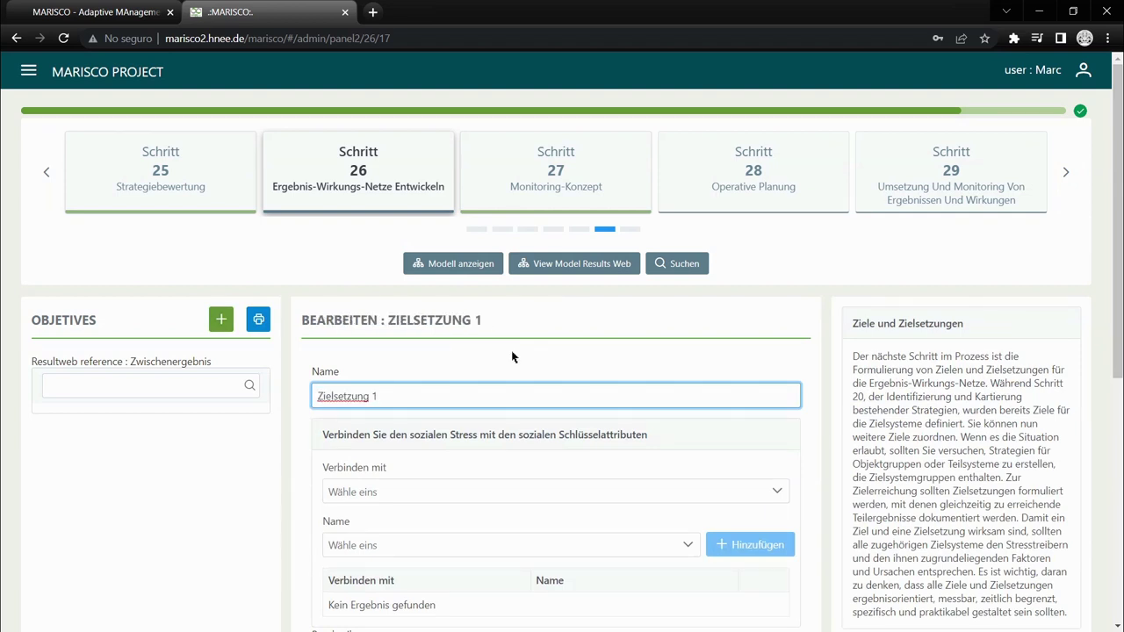
scroll(817, 465, "down", 1)
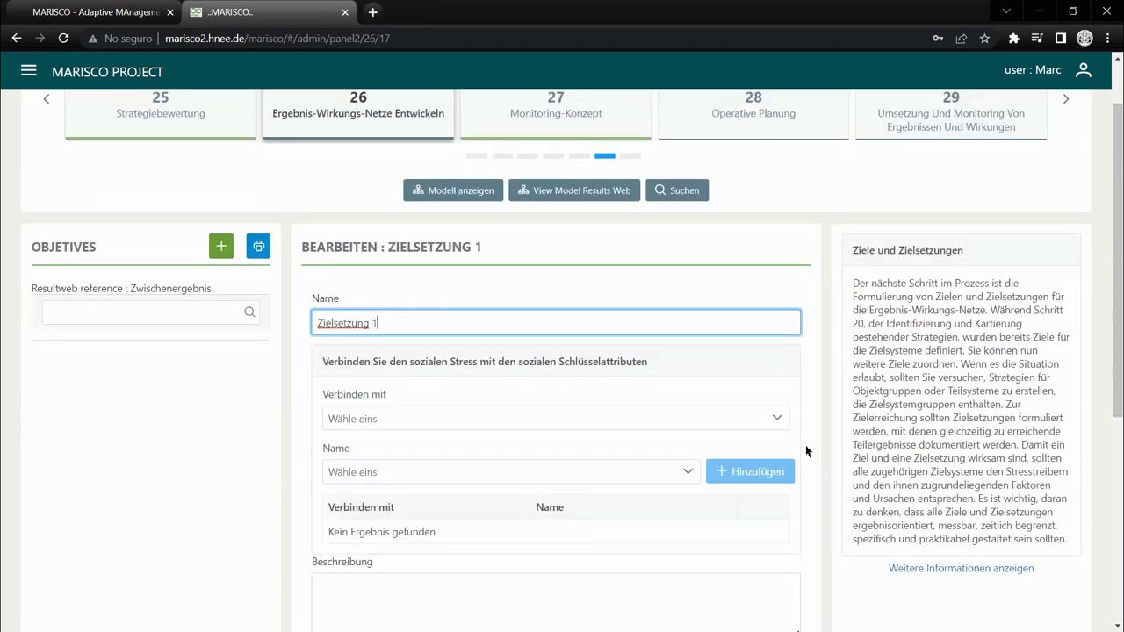
left_click(761, 425)
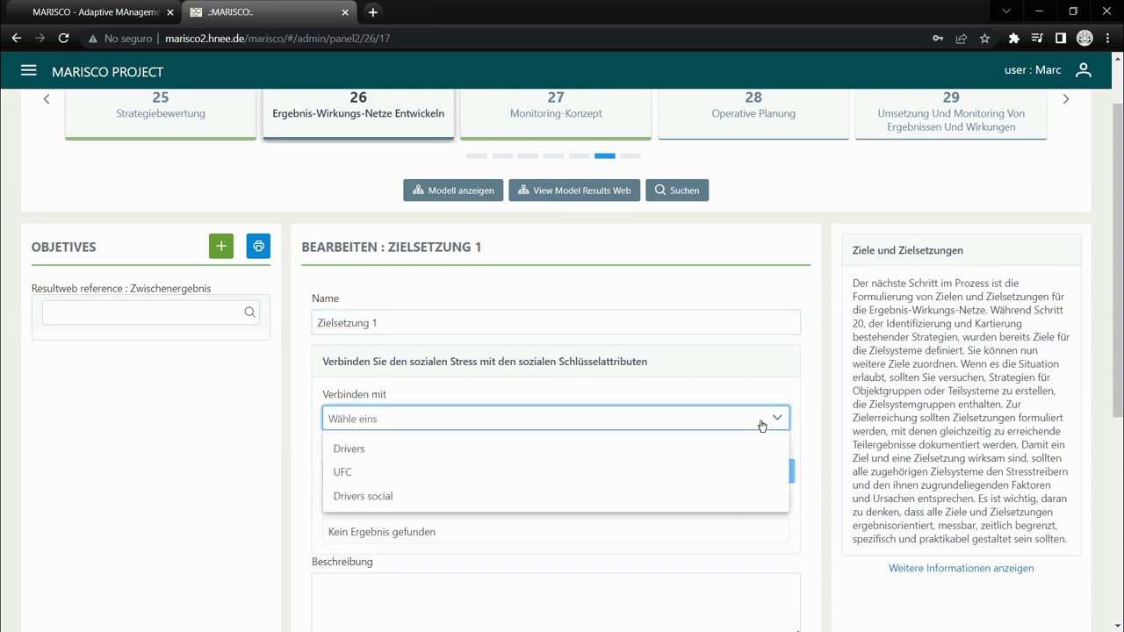
left_click(349, 473)
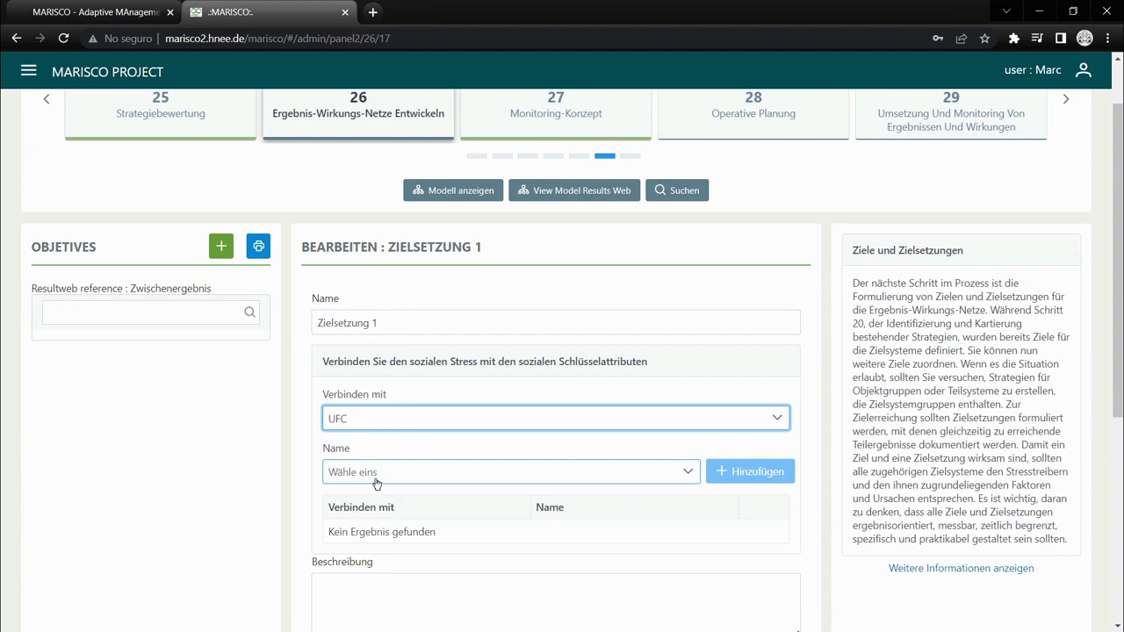
left_click(618, 478)
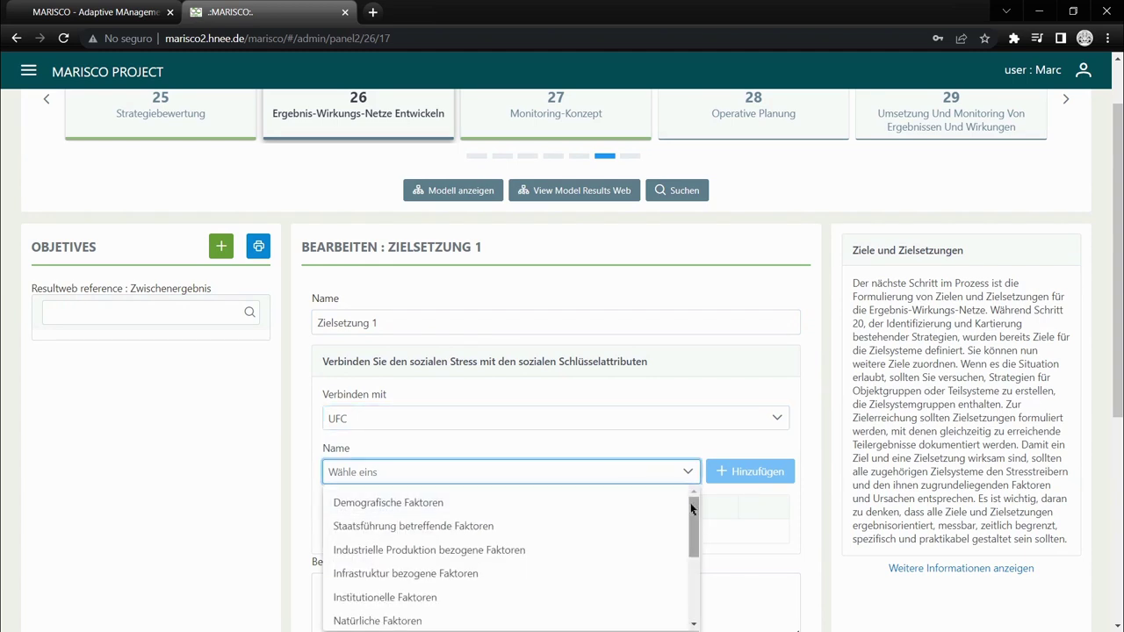
mouse_move(693, 518)
left_mouse_down()
mouse_move(693, 550)
mouse_move(693, 511)
left_mouse_up()
left_click(445, 507)
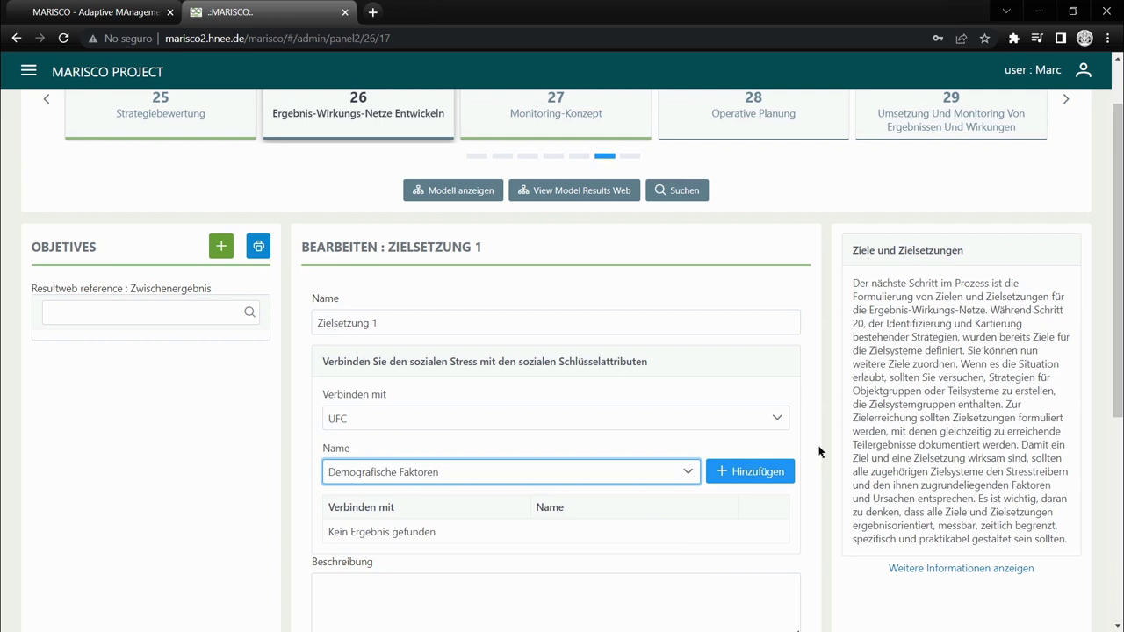
Review the description, remarks, keywords and photo URL fields, leave them empty and save the objective
scroll(819, 452, "down", 2)
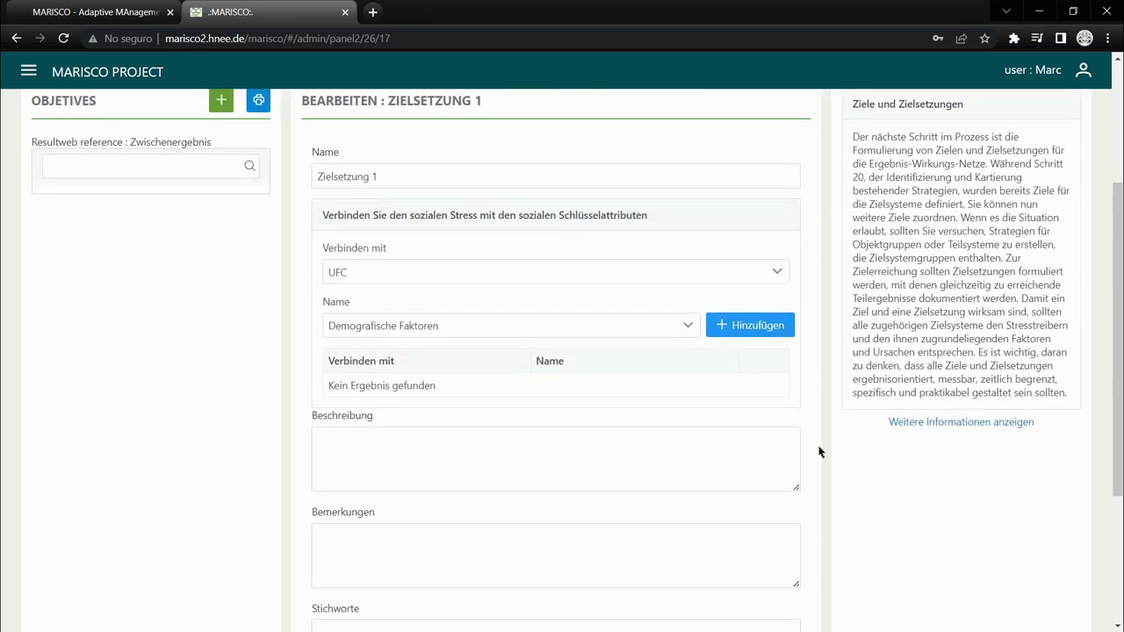
scroll(818, 451, "down", 3)
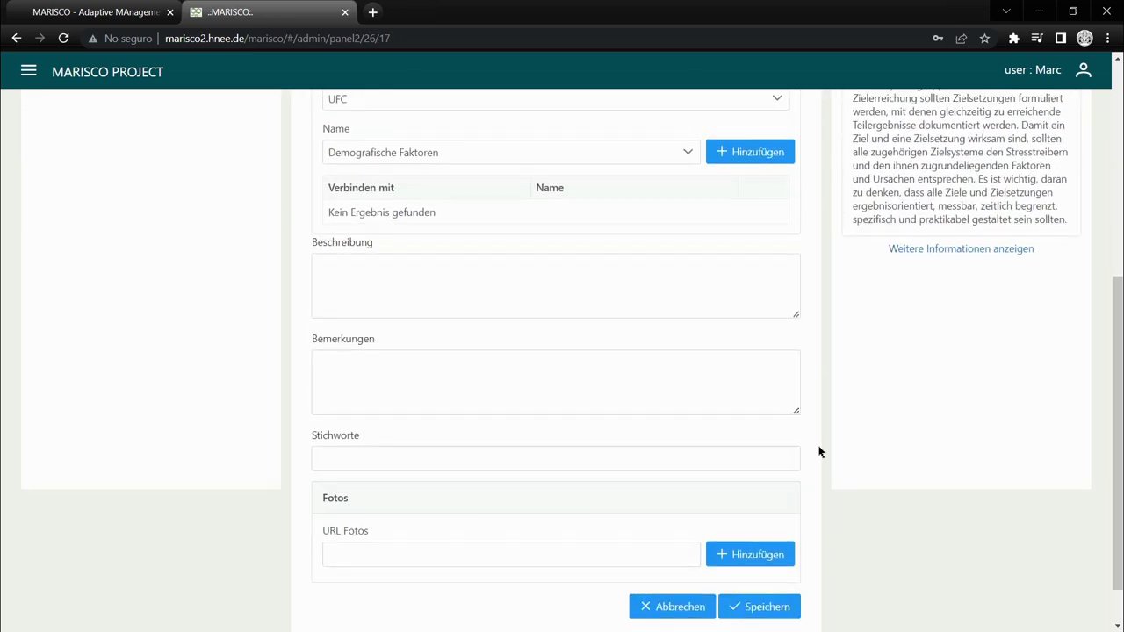
left_click(434, 236)
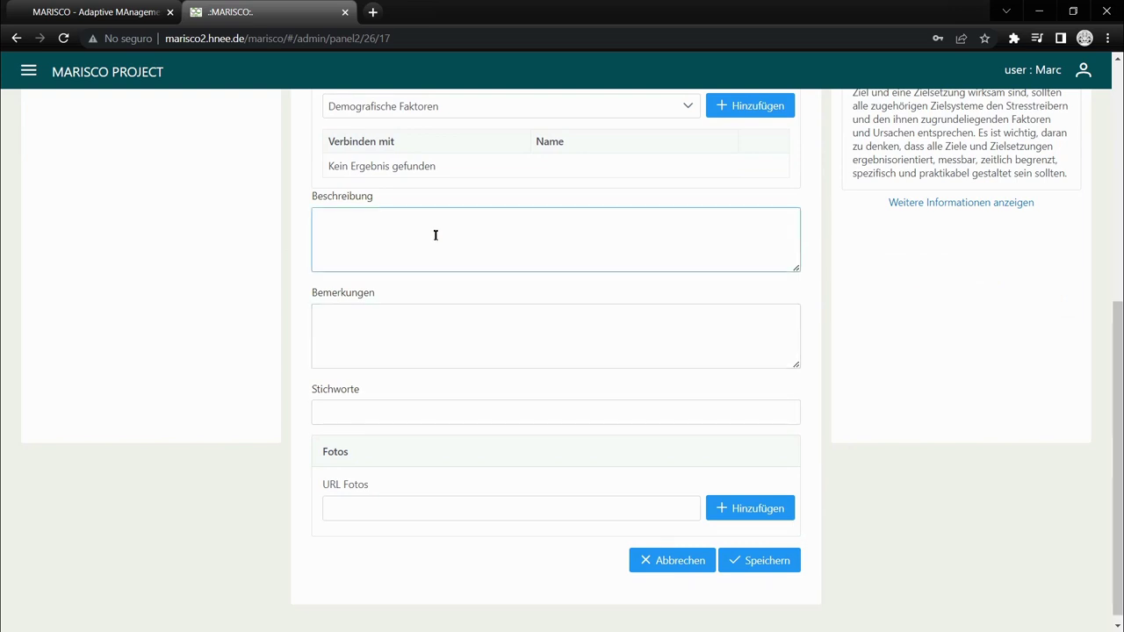
left_click(392, 326)
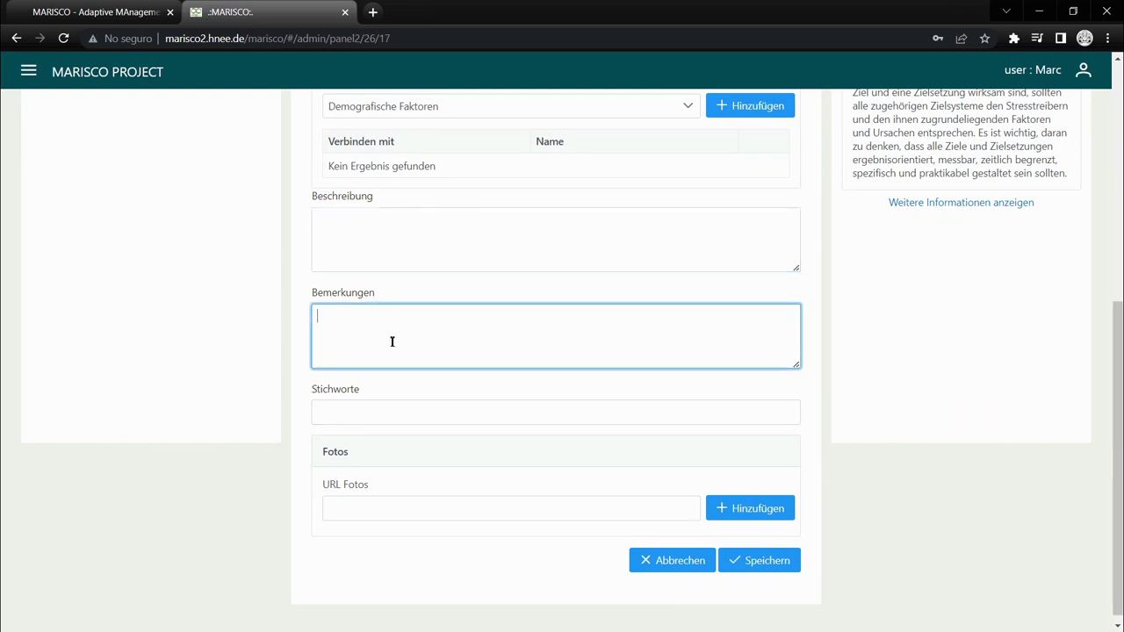
left_click(397, 411)
left_click(422, 507)
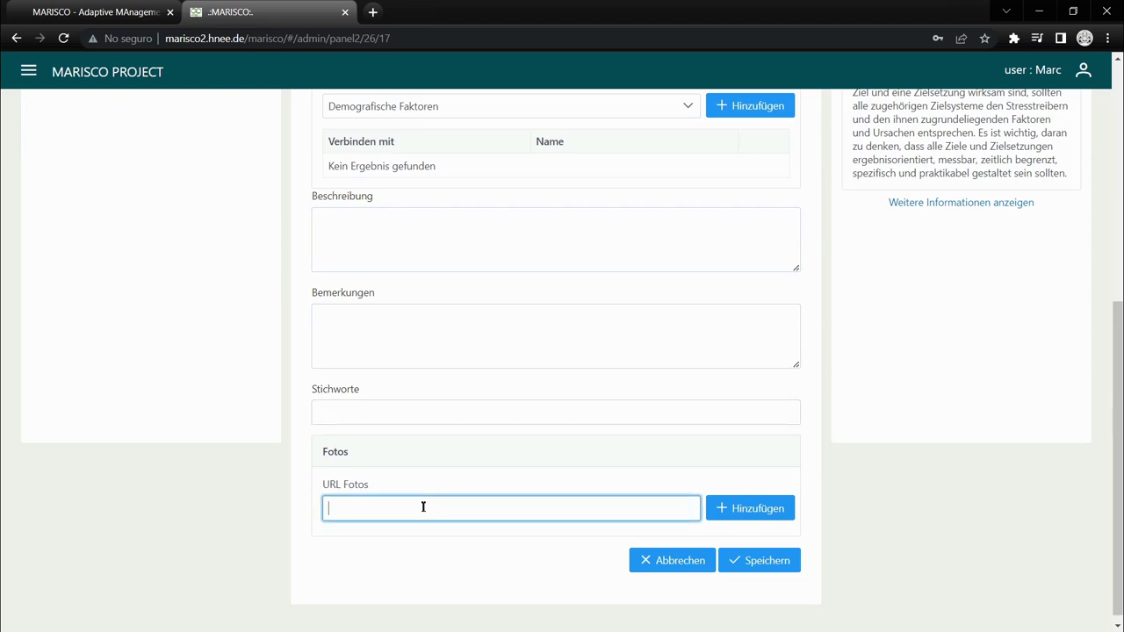
left_click(775, 568)
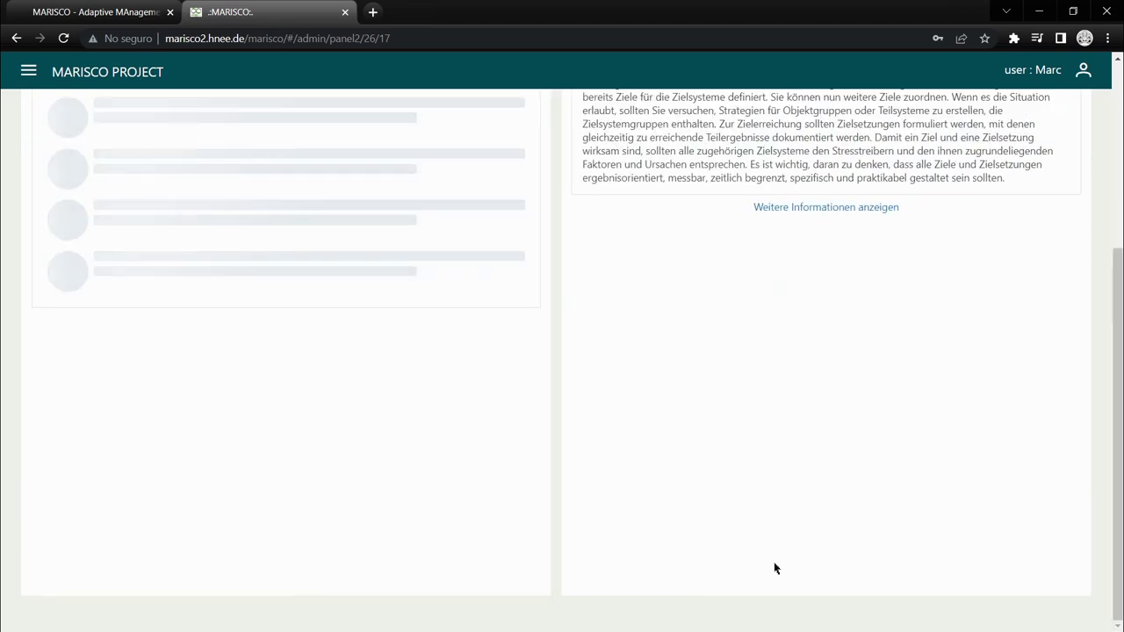
scroll(565, 413, "up", 3)
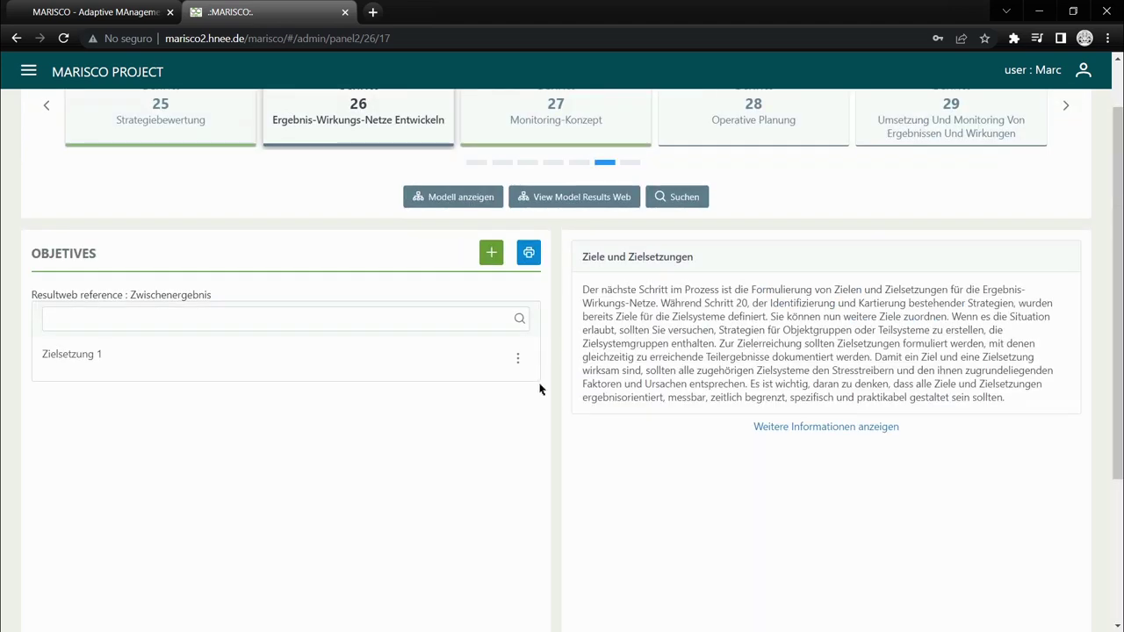
scroll(541, 389, "up", 1)
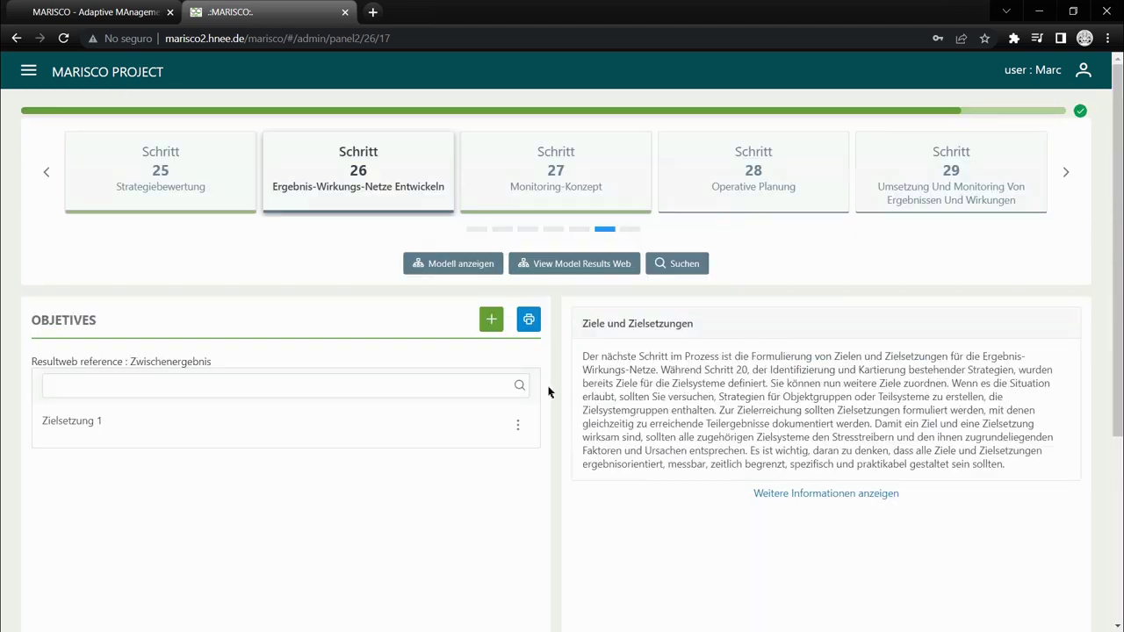
left_click(518, 426)
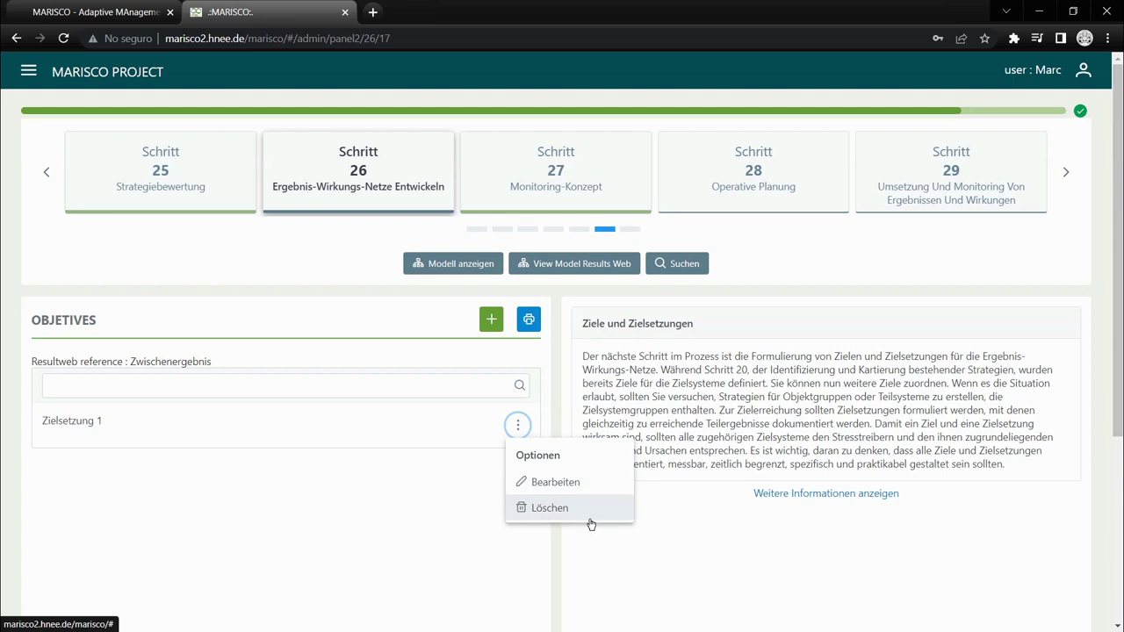
left_click(556, 412)
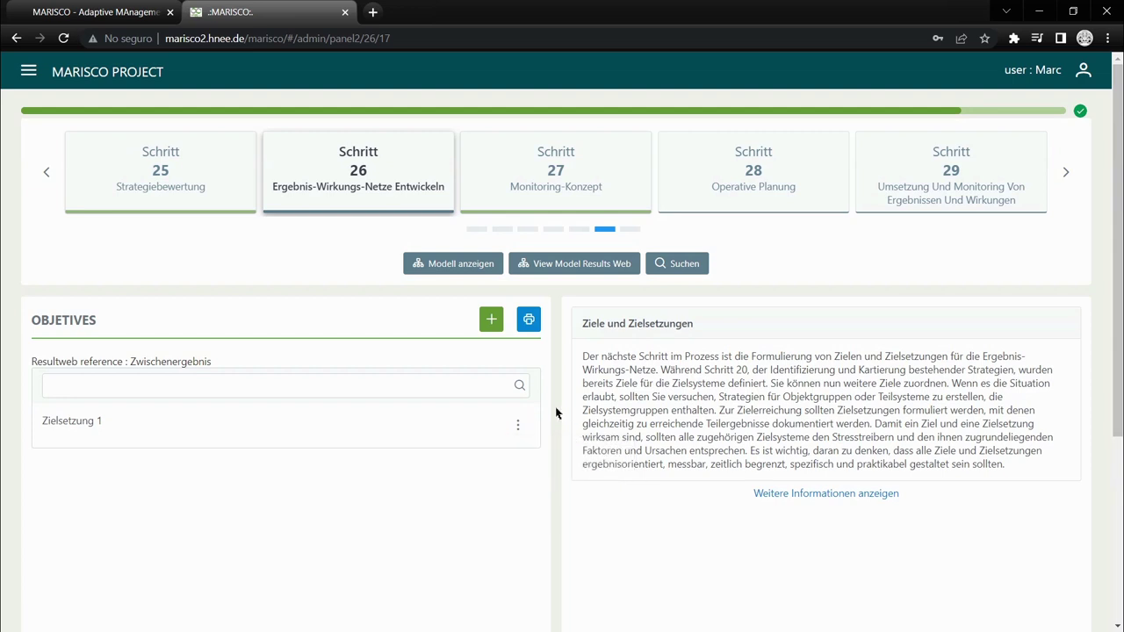